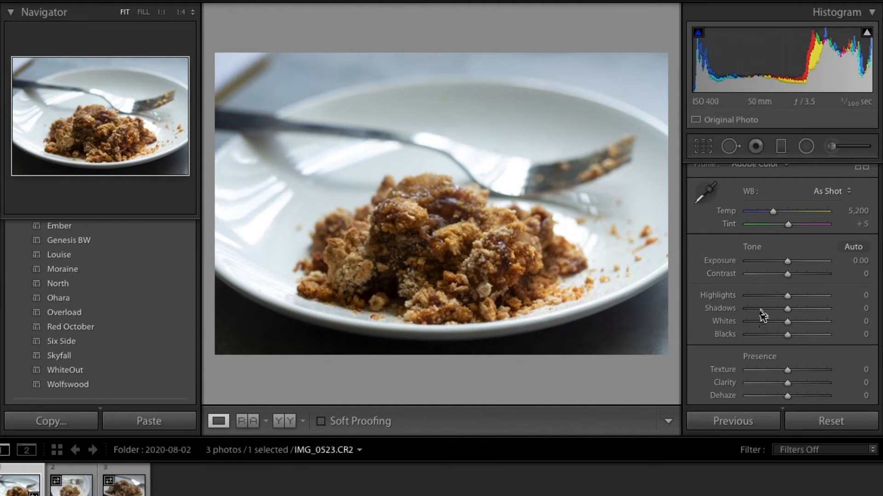
Step: Try out Exposure values between −1.40 and +1.85 on the crumble photo, then return Exposure to 0.00
scroll(754, 322, down, 4)
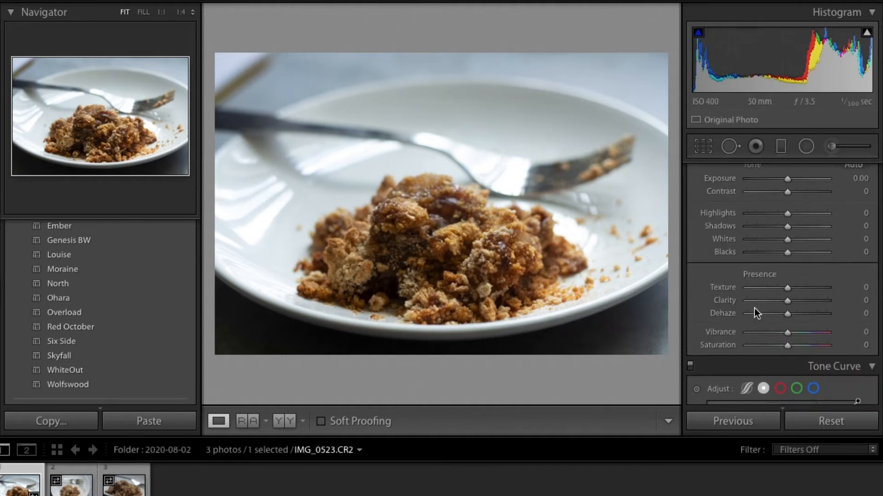
scroll(754, 308, up, 2)
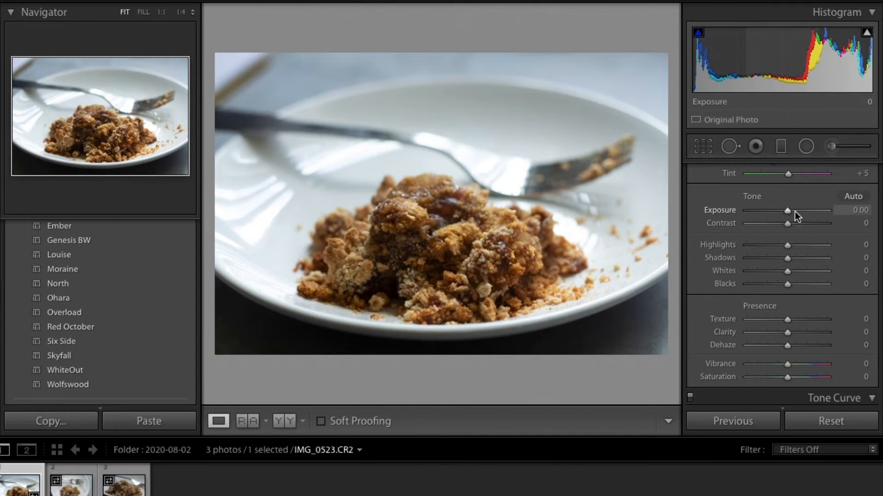
mouse_move(790, 212)
mouse_down()
mouse_move(749, 214)
mouse_move(804, 216)
mouse_up()
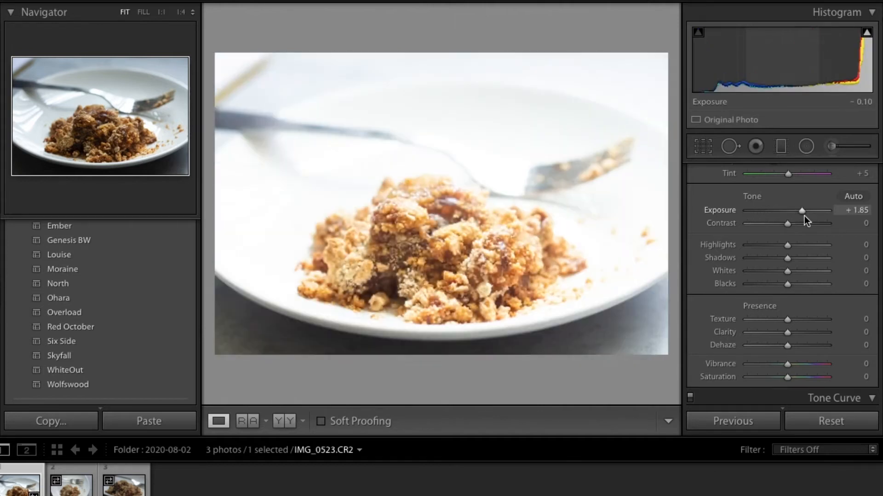
drag(804, 216, 798, 214)
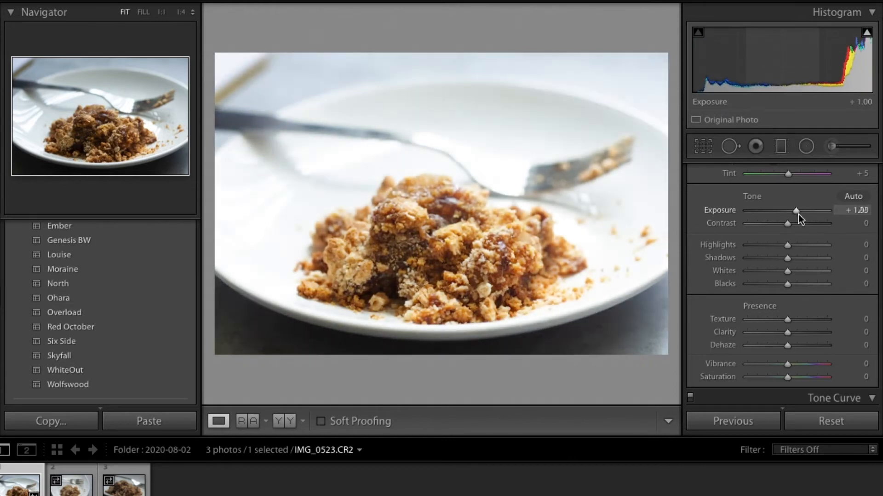
drag(799, 213, 793, 214)
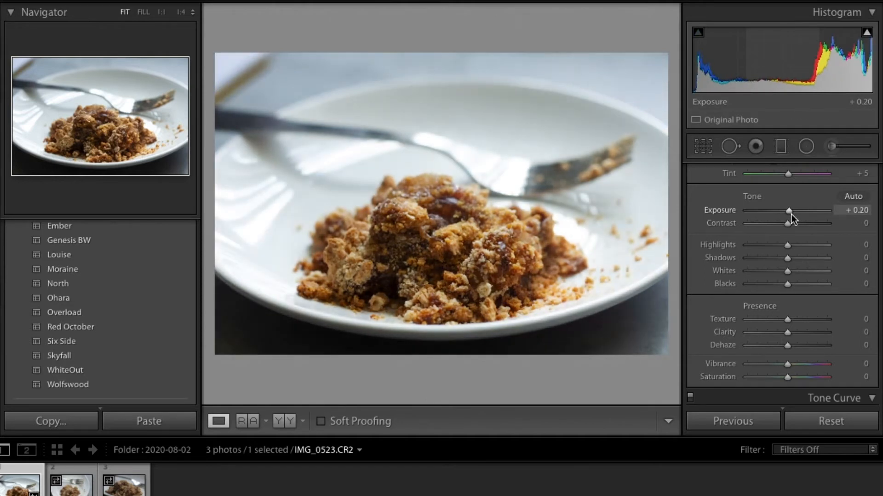
drag(791, 214, 791, 214)
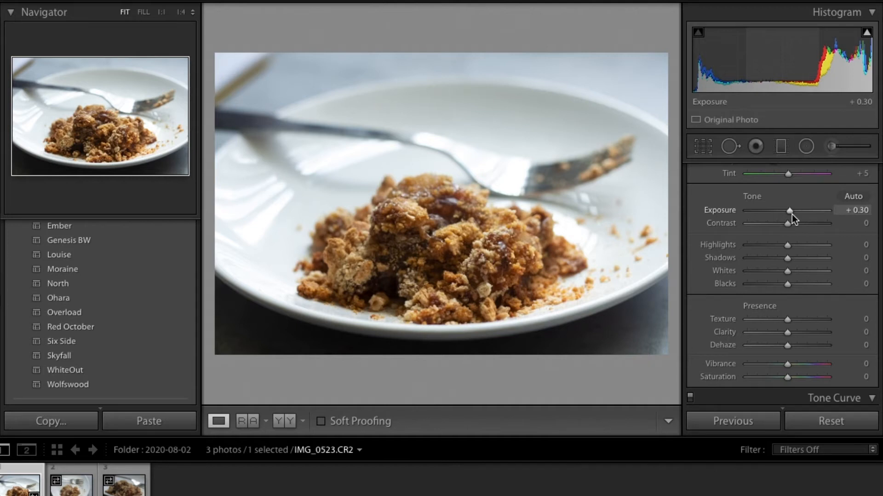
drag(792, 215, 793, 215)
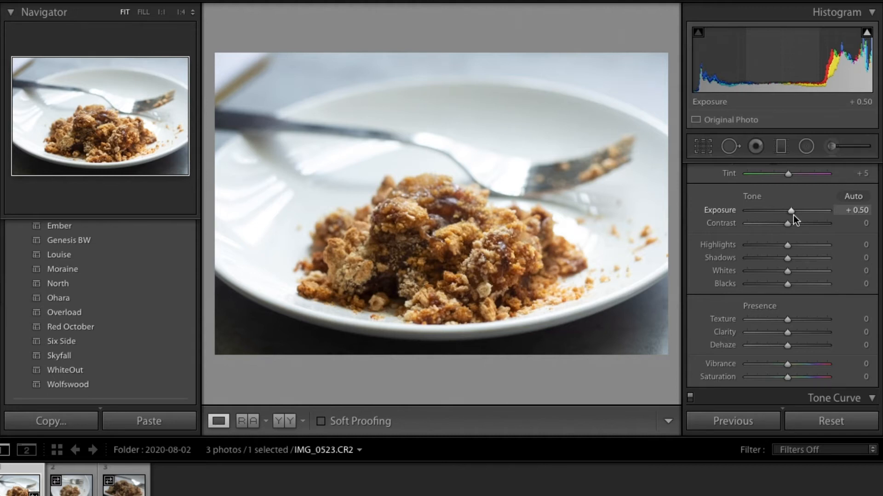
drag(793, 215, 790, 214)
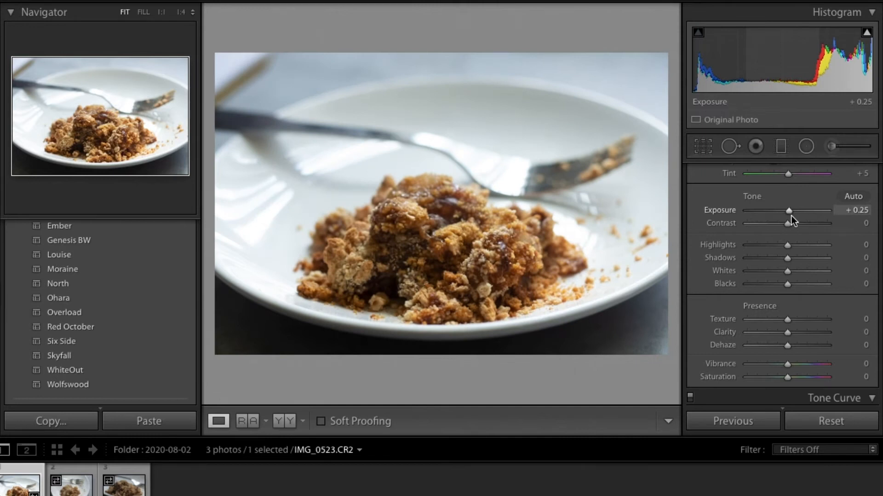
drag(791, 216, 779, 223)
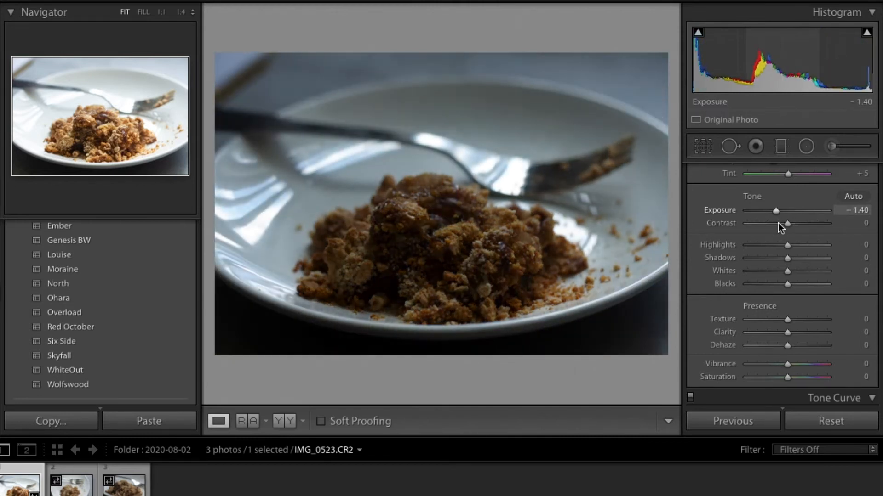
drag(778, 223, 792, 222)
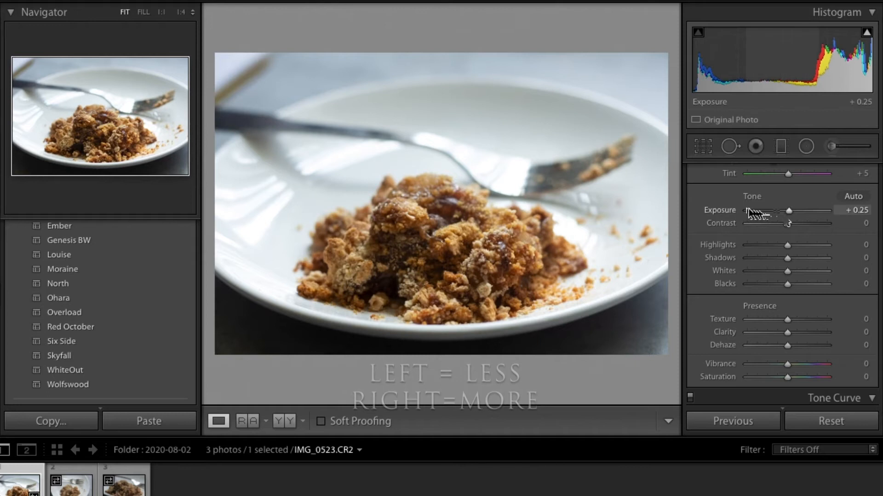
mouse_move(789, 212)
mouse_down()
mouse_move(774, 217)
mouse_move(805, 214)
mouse_move(789, 218)
mouse_up()
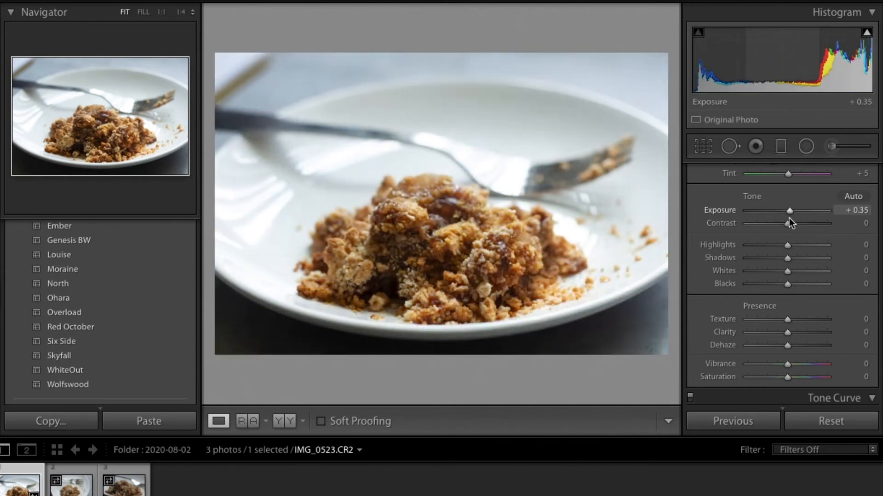
drag(789, 218, 785, 218)
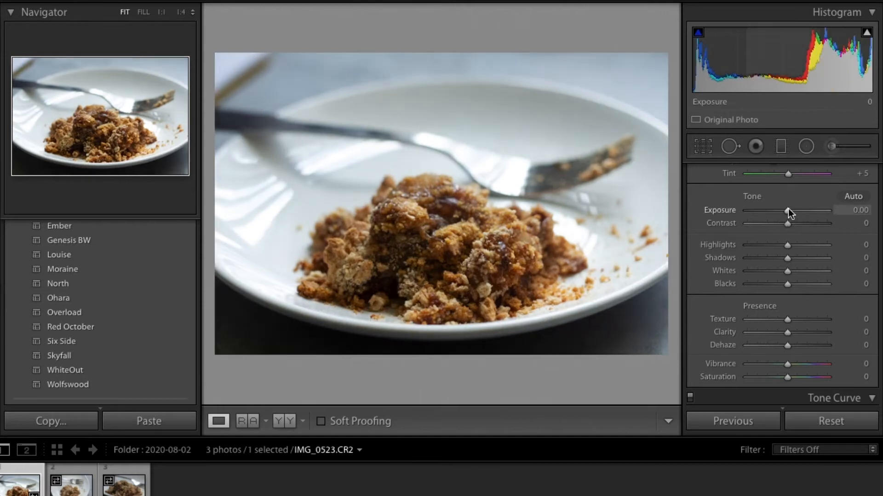
Step: Try a Contrast of +27 on the photo and reset Contrast to 0
mouse_move(788, 225)
mouse_down()
mouse_move(809, 224)
mouse_move(761, 228)
mouse_move(789, 233)
mouse_move(754, 243)
mouse_move(800, 251)
mouse_move(763, 254)
mouse_move(805, 274)
mouse_move(780, 282)
mouse_move(798, 295)
mouse_move(799, 226)
mouse_up()
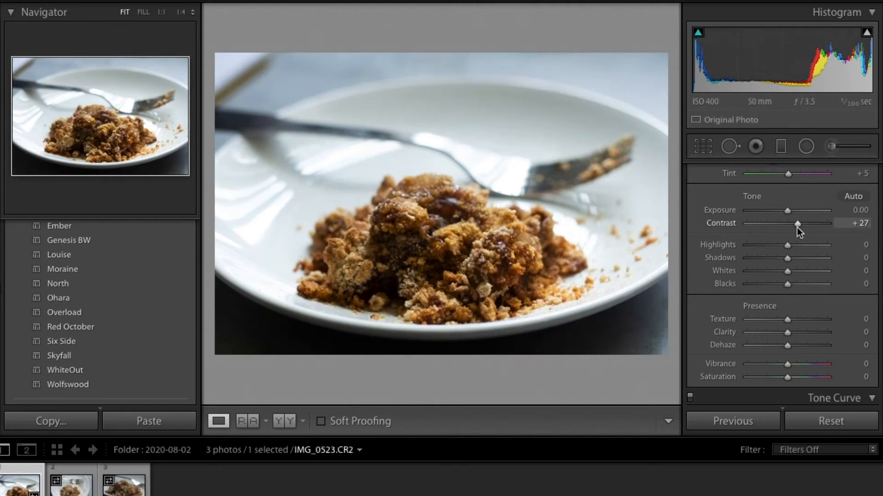
double_click(796, 227)
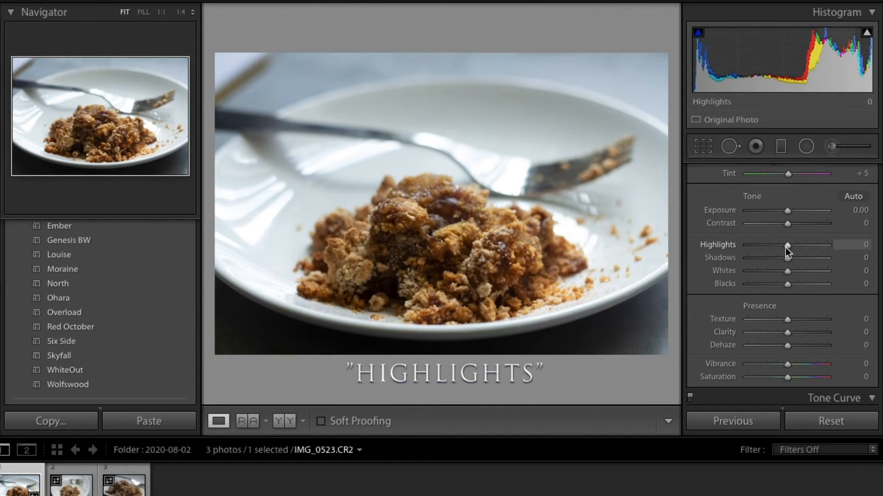
Step: Test the Highlights and Shadows at their extremes, settling on Highlights −100 and Shadows −14
drag(787, 250, 751, 261)
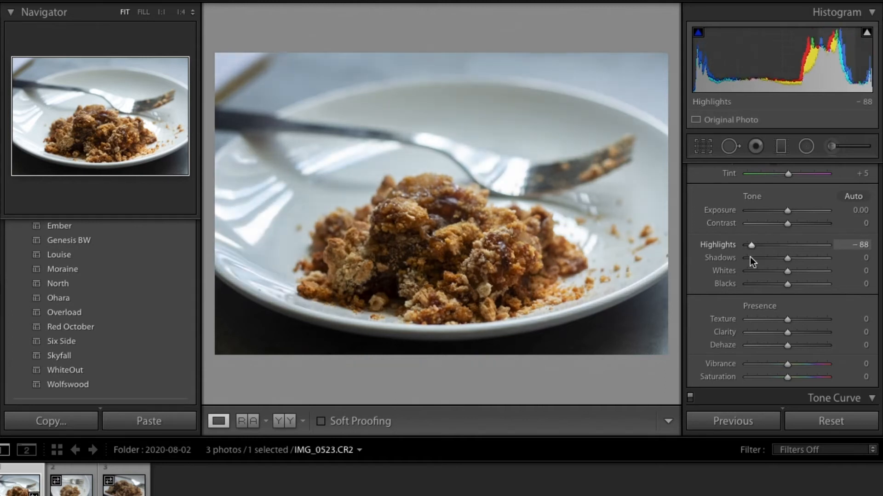
drag(749, 258, 831, 250)
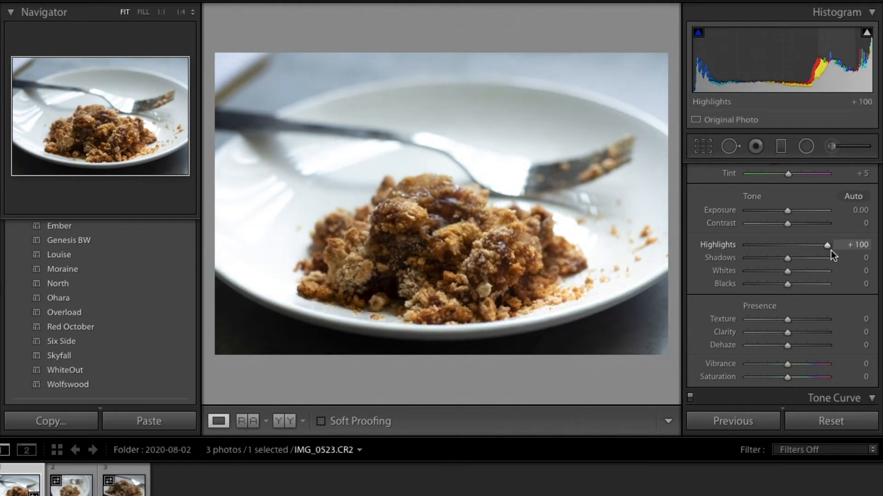
drag(831, 250, 738, 248)
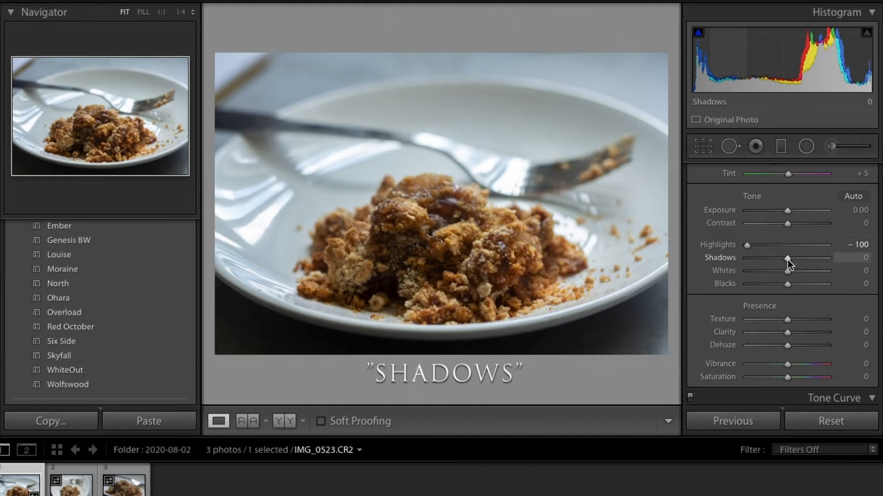
drag(787, 261, 860, 268)
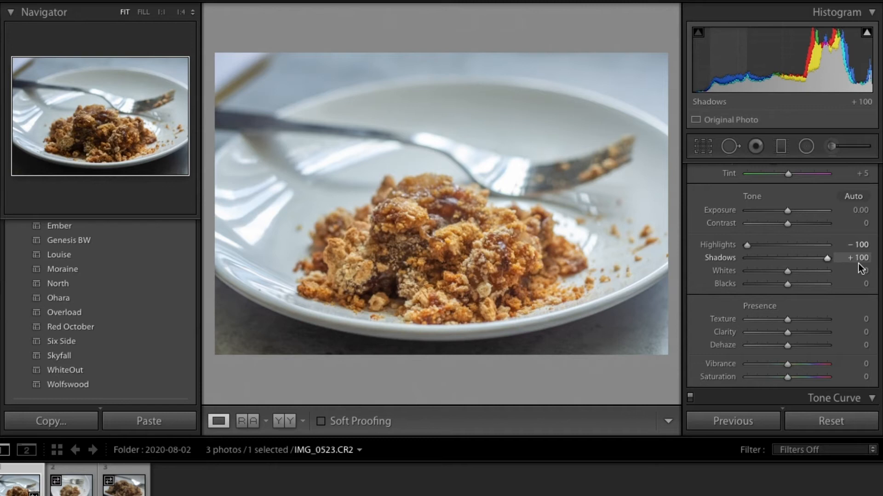
drag(861, 268, 783, 268)
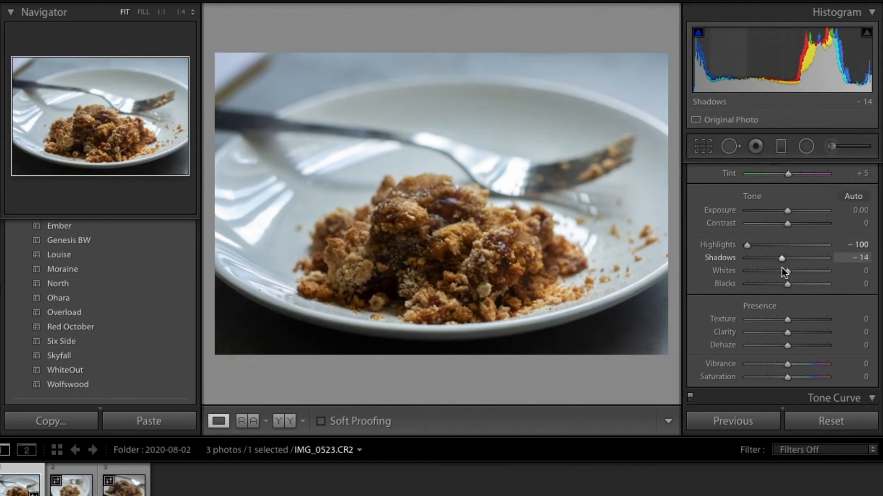
Step: Raise the Exposure to +0.40 and, after trying both extremes, set the Whites to −22
drag(787, 212, 791, 213)
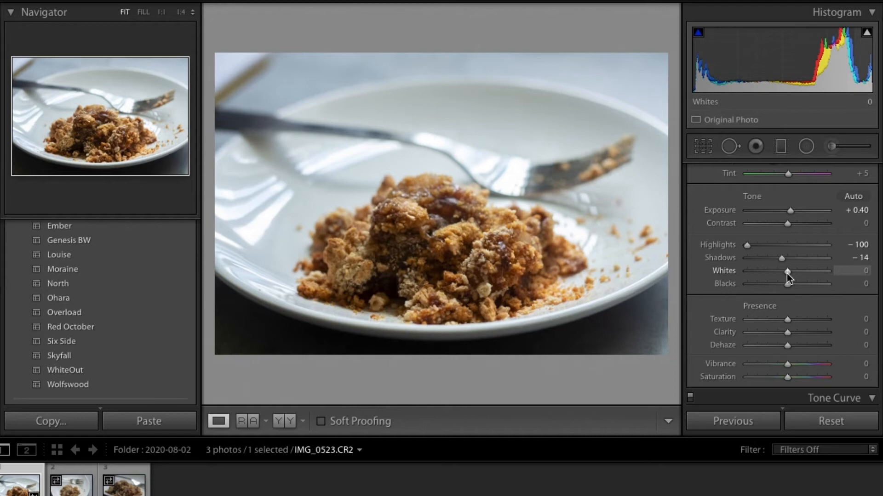
drag(788, 272, 657, 284)
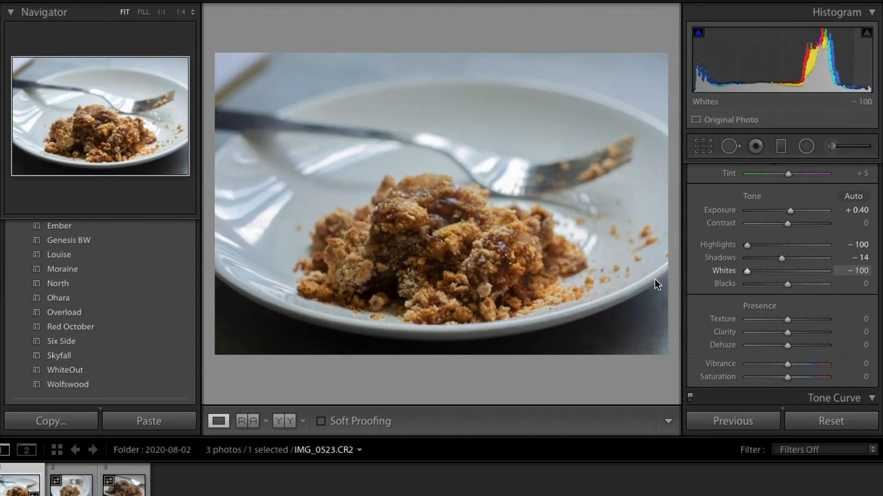
drag(654, 279, 880, 278)
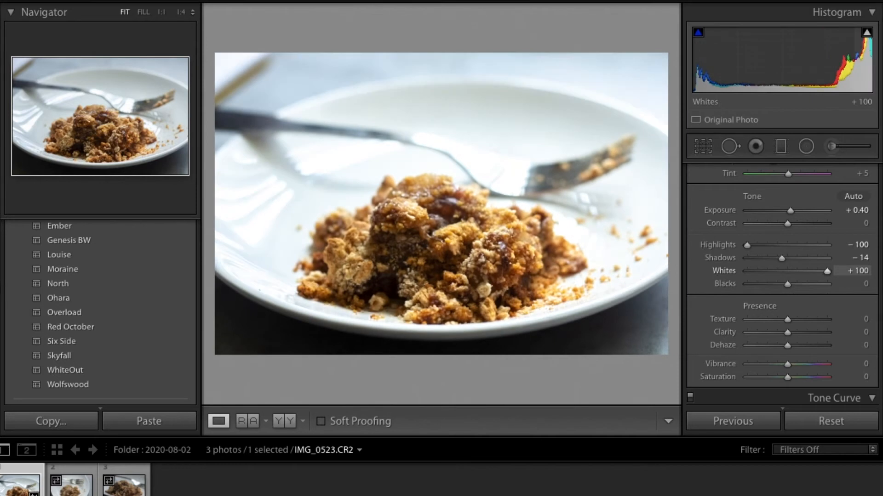
drag(779, 251, 777, 260)
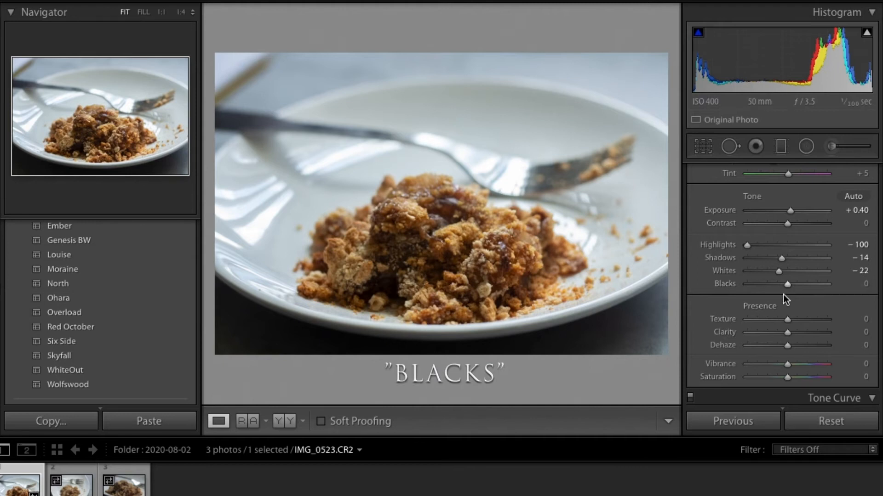
Step: Try a change to the Blacks and reset them to 0
mouse_move(788, 284)
mouse_down()
mouse_move(818, 284)
mouse_move(720, 282)
mouse_move(849, 297)
mouse_move(665, 297)
mouse_move(802, 320)
mouse_move(828, 316)
mouse_move(775, 314)
mouse_move(794, 311)
mouse_move(796, 299)
mouse_up()
double_click(791, 286)
scroll(788, 313, down, 3)
scroll(788, 313, up, 5)
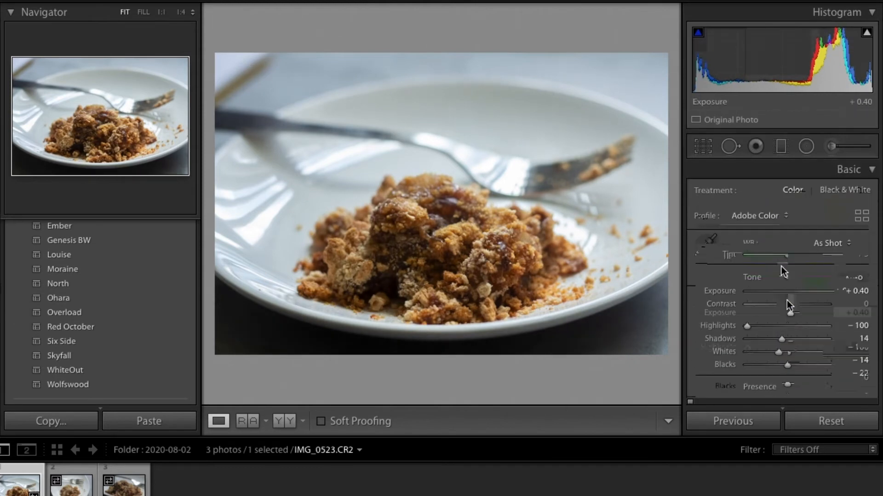
Step: Try the Texture at +100 and −100, then set it to +46 to bring out the crumble's detail
scroll(775, 329, down, 1)
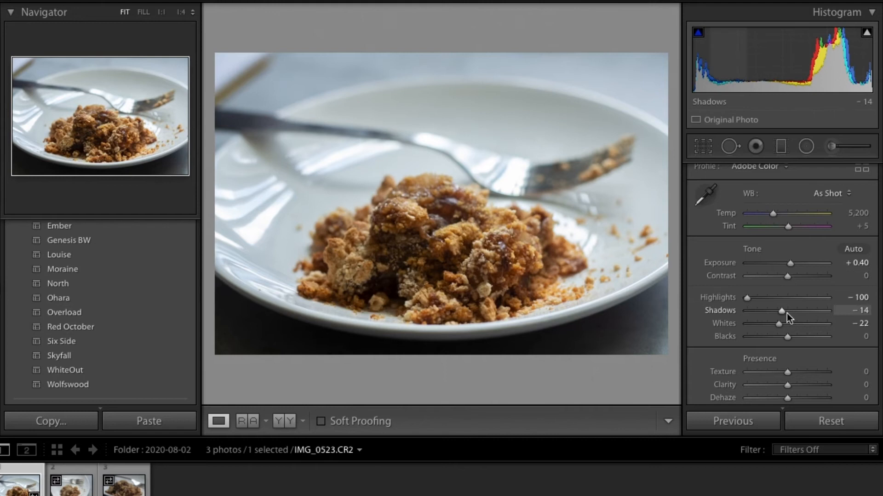
scroll(787, 314, down, 4)
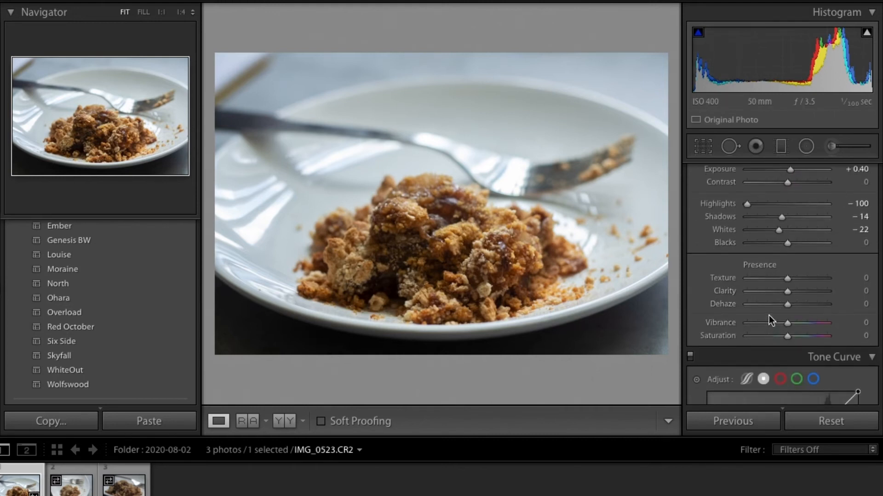
drag(787, 279, 828, 279)
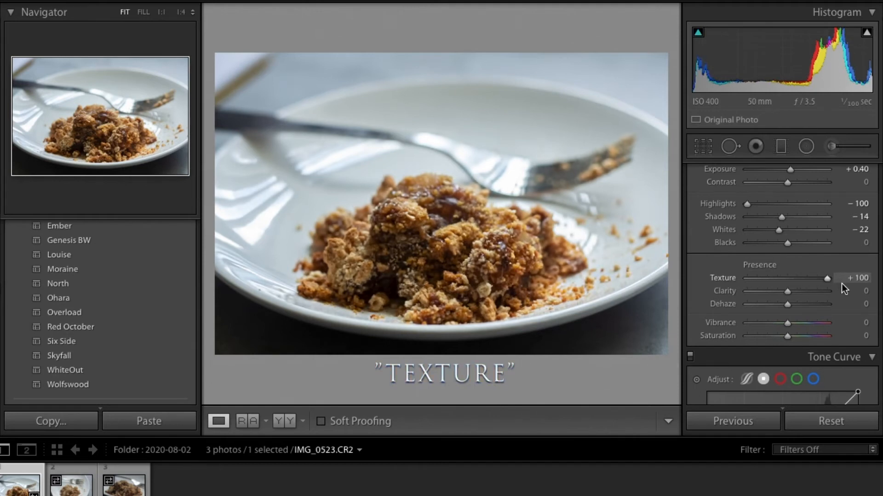
drag(827, 279, 692, 275)
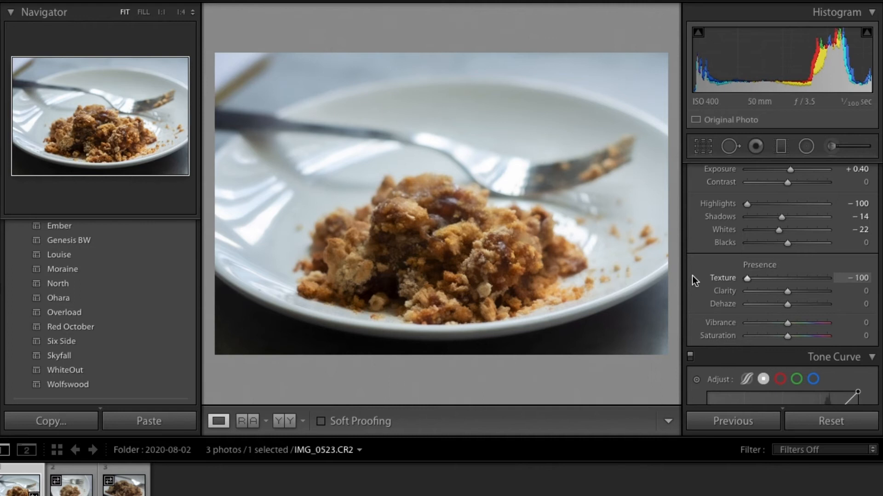
drag(747, 278, 800, 286)
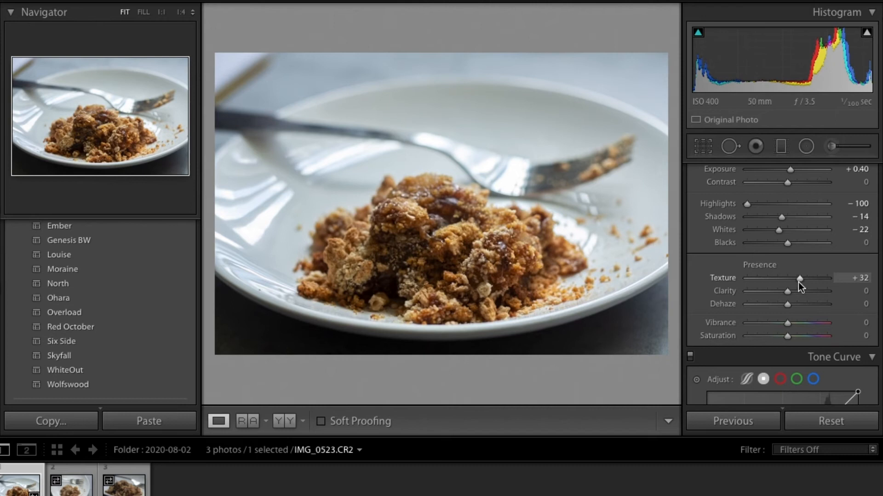
mouse_move(798, 282)
mouse_down()
mouse_move(811, 278)
mouse_move(804, 282)
mouse_up()
Step: Try Clarity at +87 and −14 and a Dehaze change, resetting both settings to 0
drag(787, 292, 823, 291)
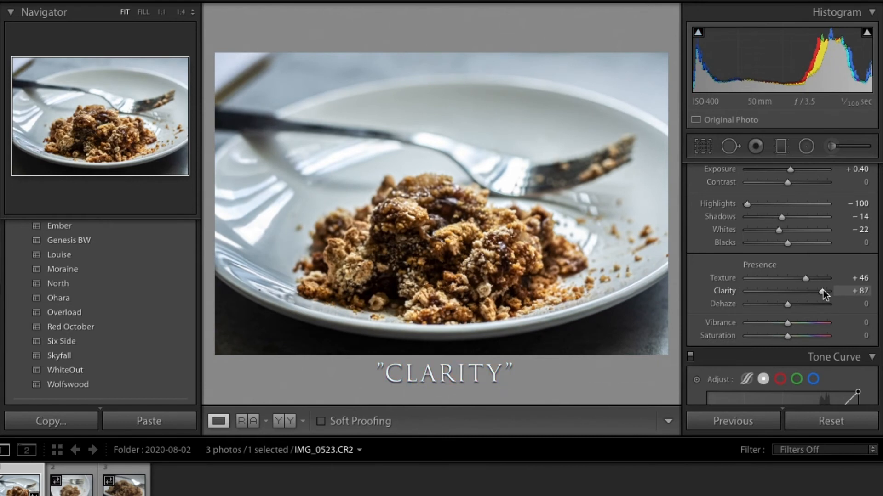
drag(823, 291, 822, 290)
drag(823, 290, 784, 299)
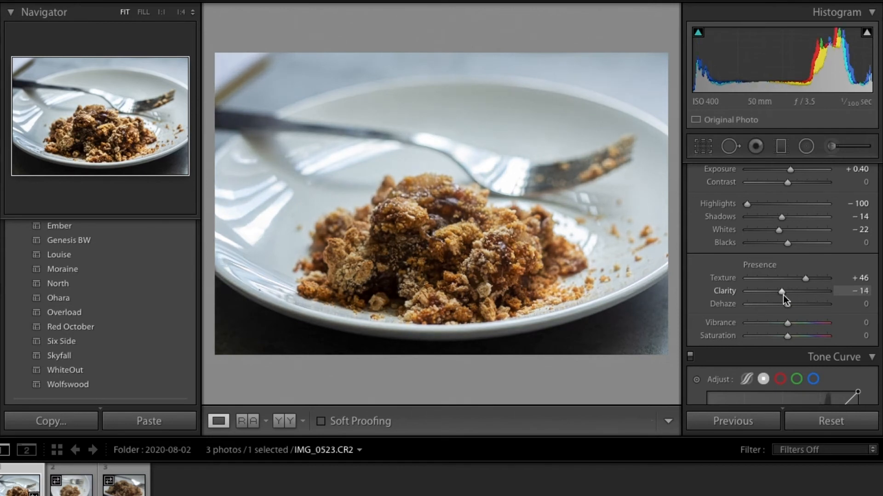
double_click(783, 295)
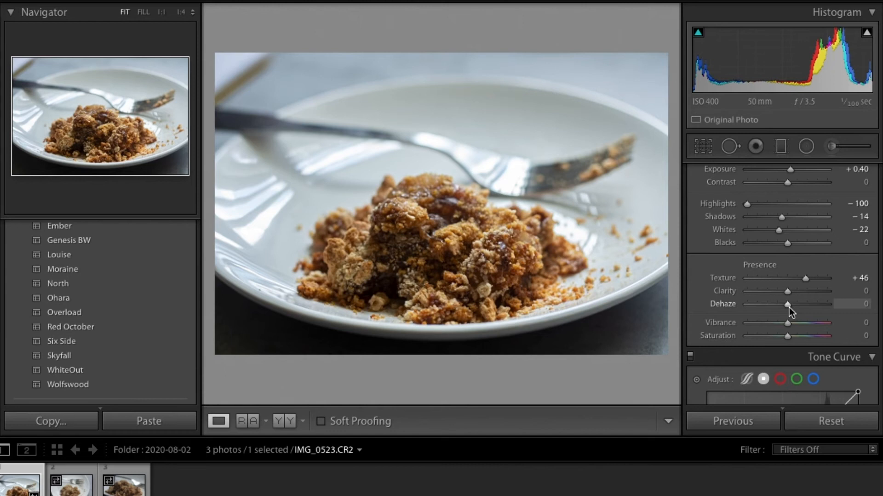
mouse_move(789, 312)
mouse_down()
mouse_move(746, 309)
mouse_move(804, 317)
mouse_move(831, 306)
mouse_move(792, 307)
mouse_up()
double_click(791, 305)
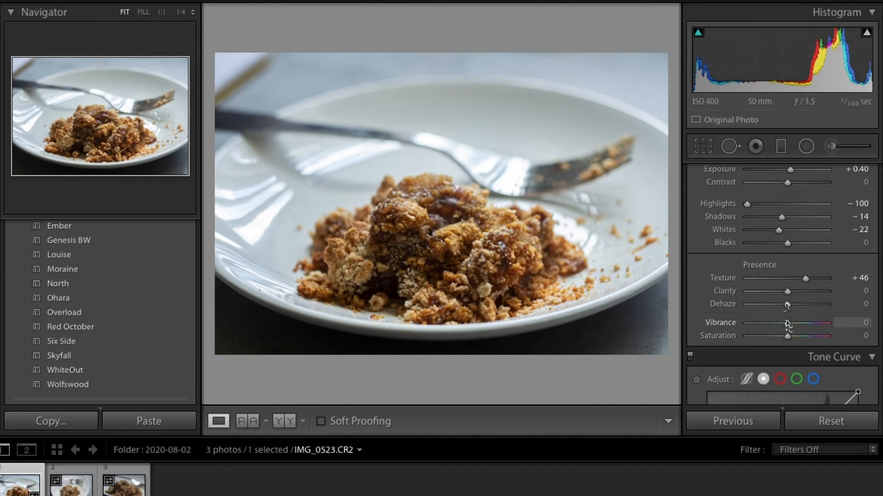
Step: Try the Vibrance at +100, then lower it to −15 to mute the photo's colours
drag(787, 324, 837, 321)
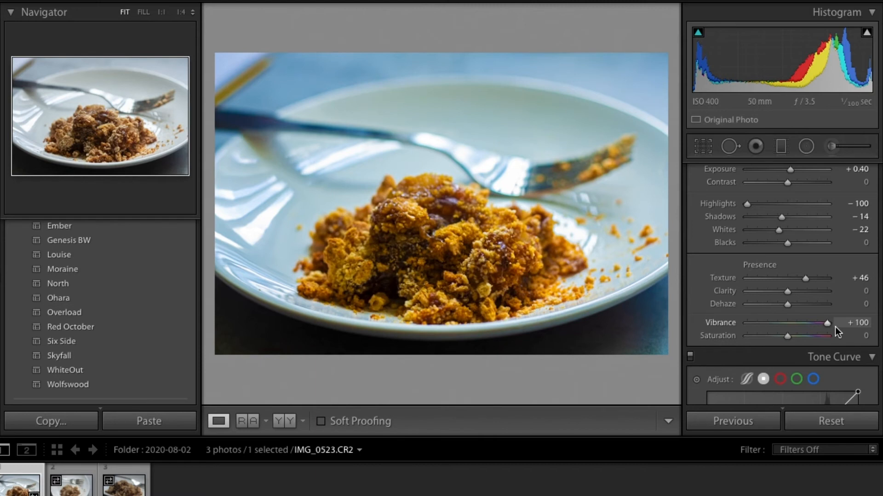
drag(835, 327, 741, 329)
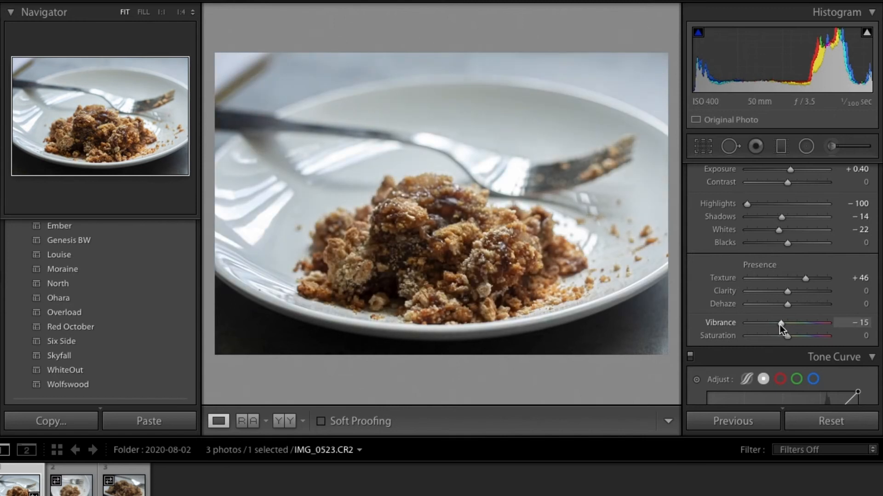
Step: Look through the Tone Curve and the HSL/Color hue, saturation and luminance settings, and return to the Basic adjustments
scroll(779, 324, down, 10)
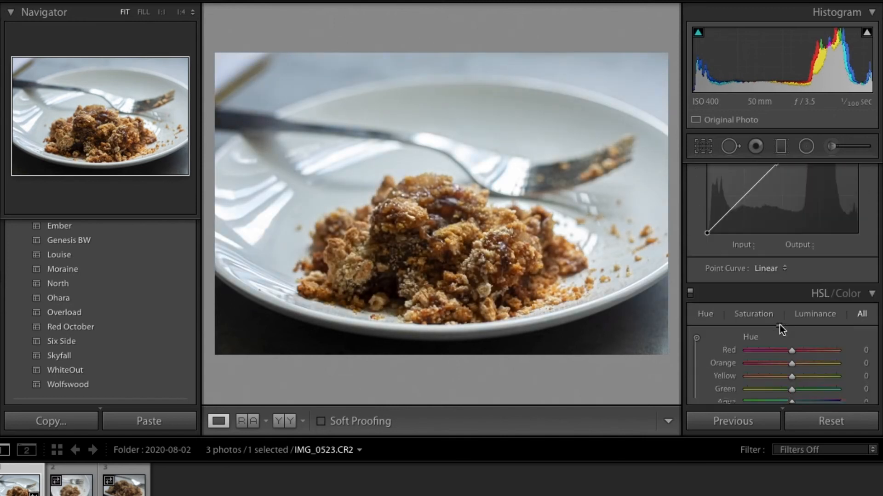
scroll(780, 324, down, 10)
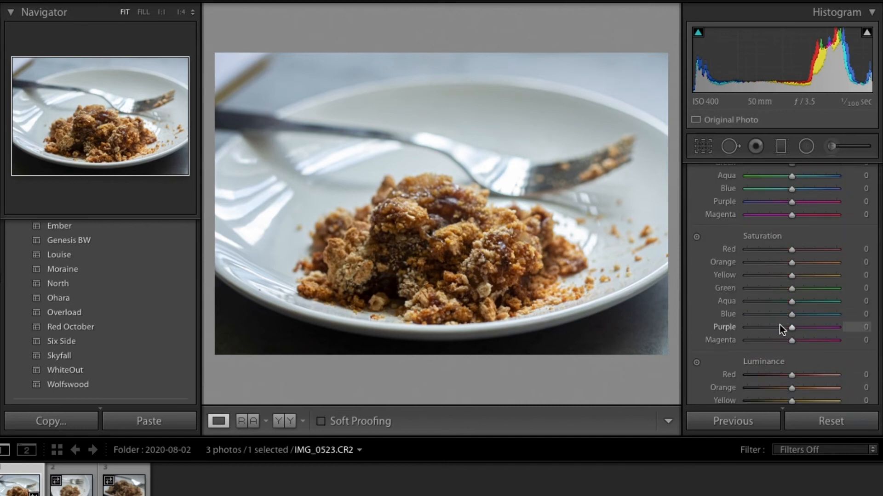
scroll(779, 325, down, 4)
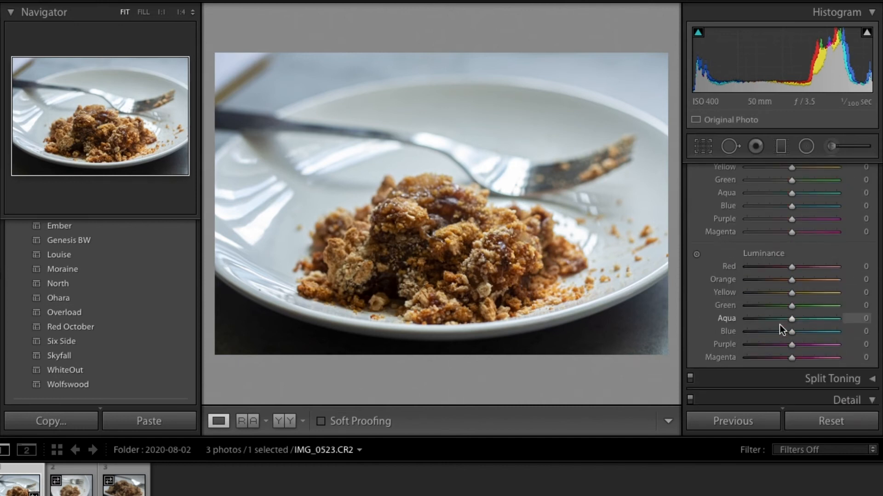
scroll(779, 325, up, 10)
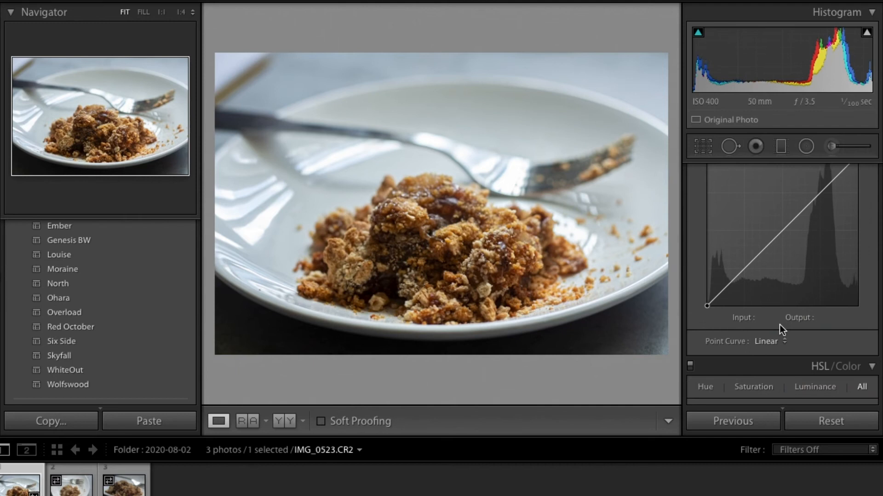
scroll(828, 332, up, 6)
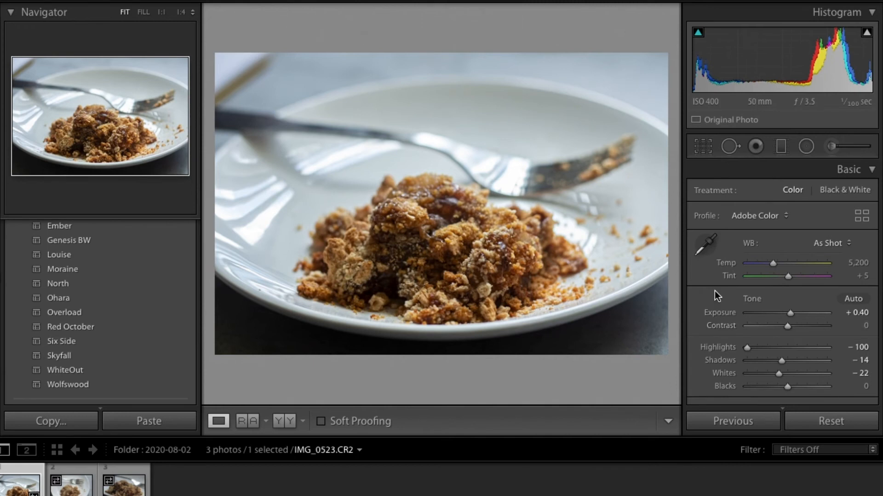
Step: Compare the edited crumble photo side by side with its unedited version and return to the single-photo view
scroll(751, 302, down, 1)
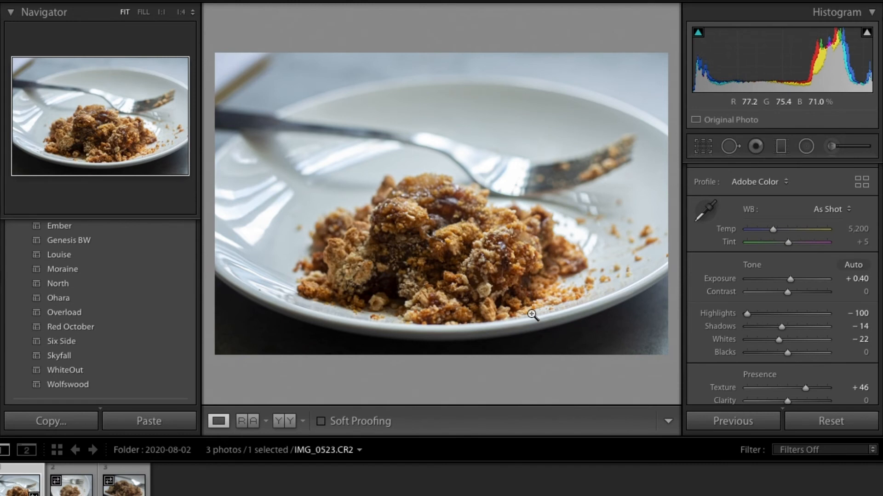
key(y)
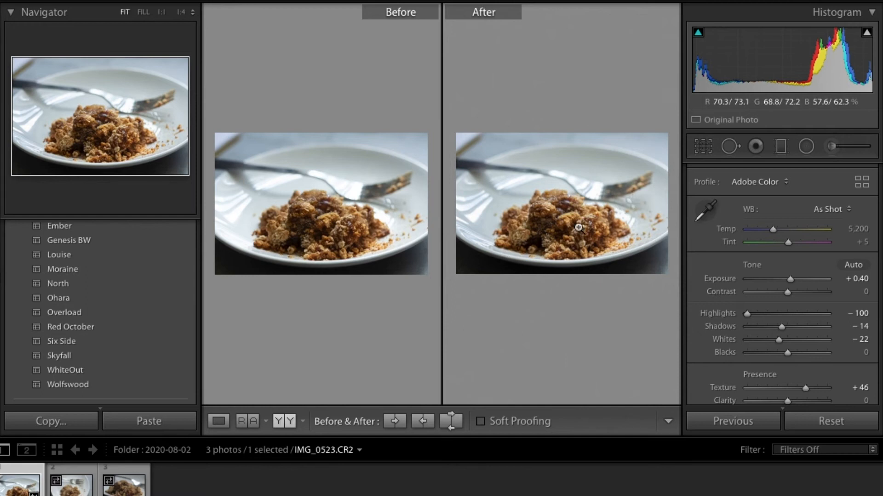
key(y)
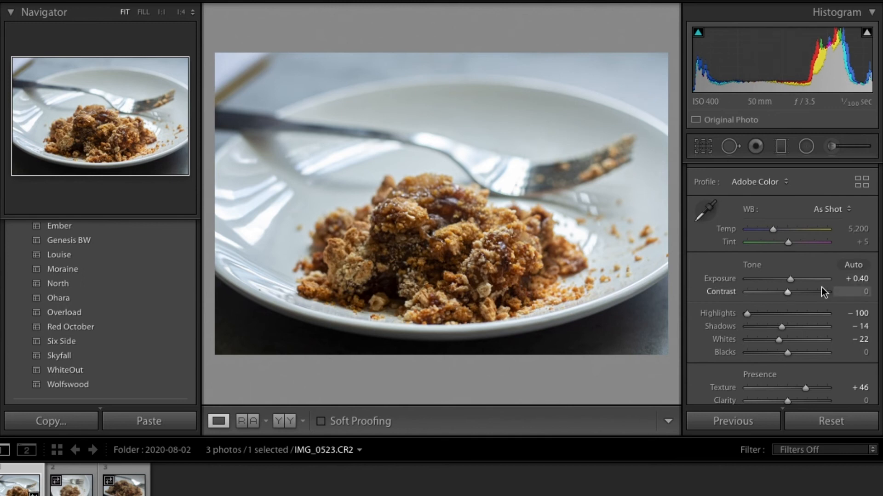
Step: Try the Exposure at −5.00 and return it to +0.40
drag(791, 279, 745, 279)
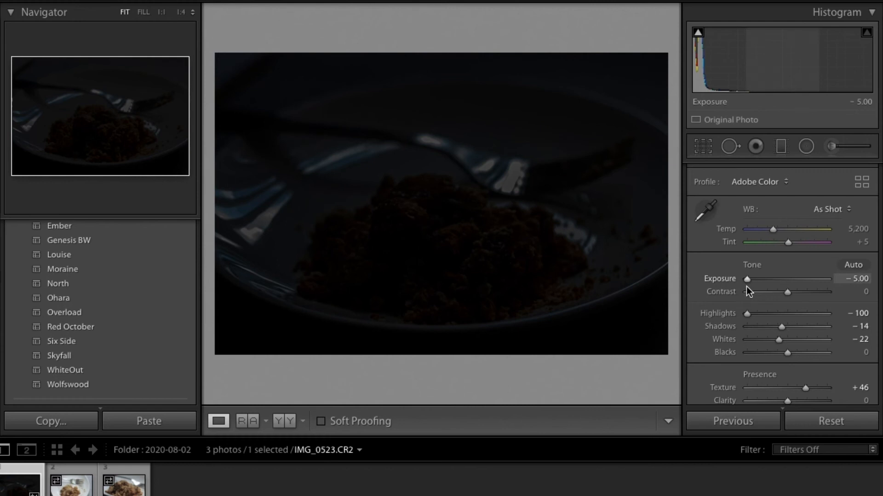
drag(746, 280, 793, 286)
scroll(759, 304, down, 3)
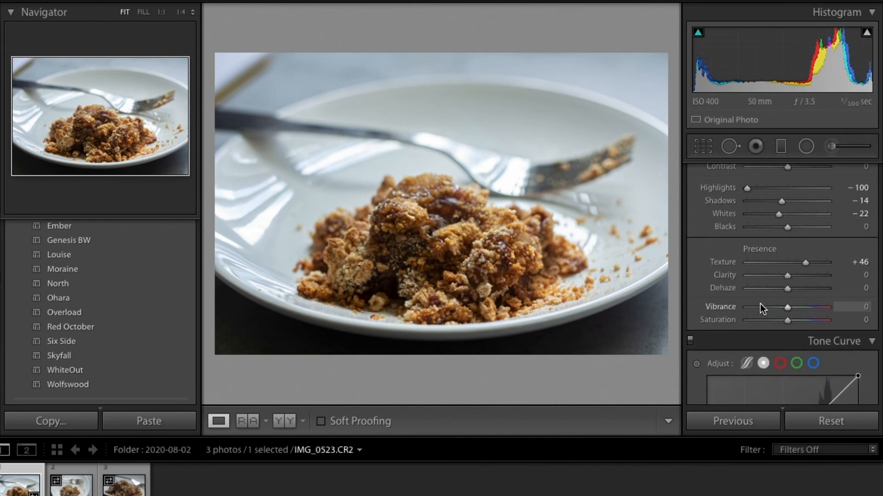
Step: Show the photo in the Library module's loupe view and return to the Develop module
scroll(759, 304, up, 4)
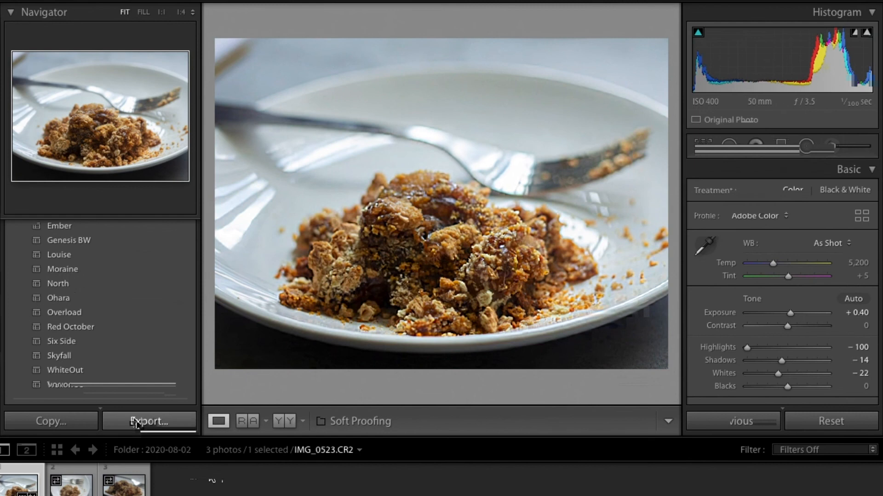
key(e)
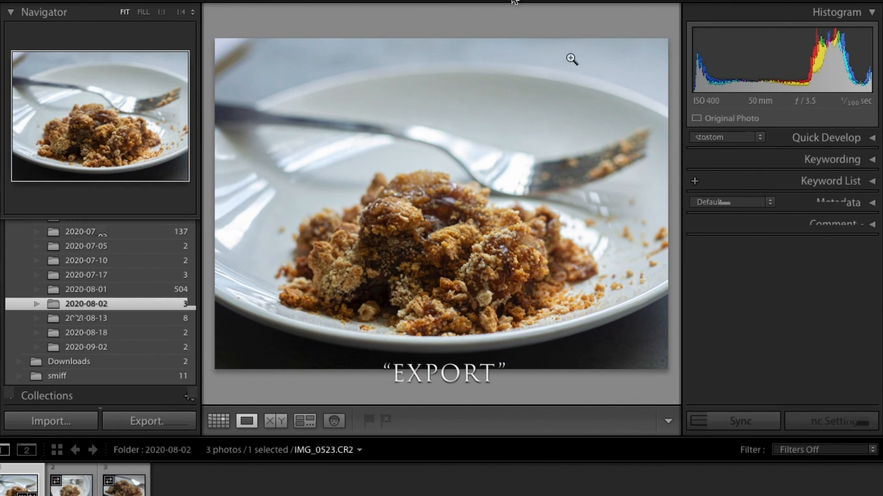
key(d)
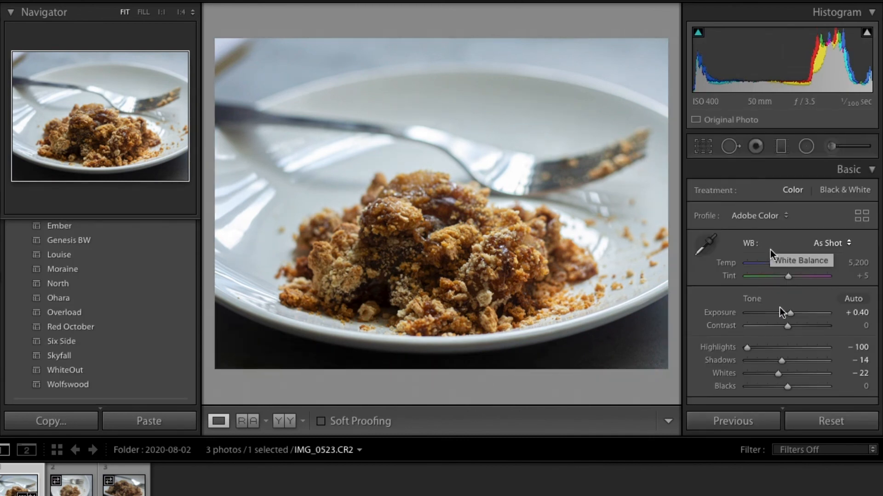
Step: Try the Whites at −100 and the Blacks at +49, and set the Whites to −47 and the Blacks to 0
scroll(781, 326, down, 2)
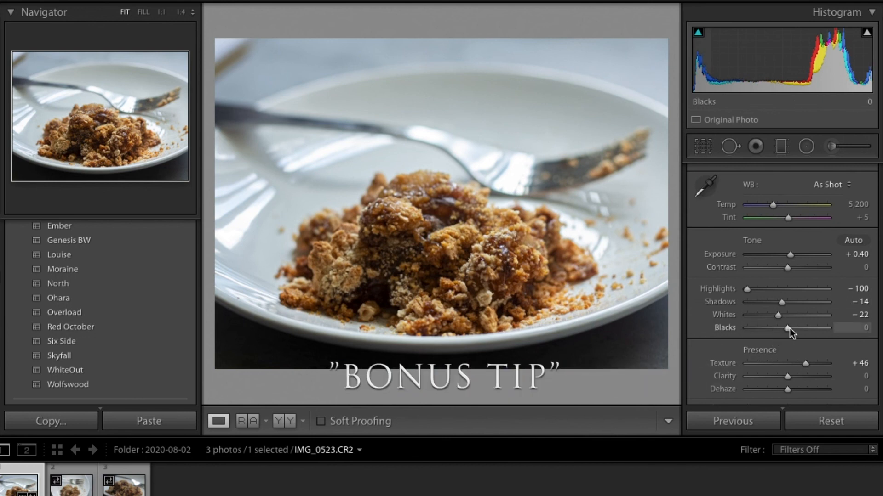
drag(779, 316, 806, 329)
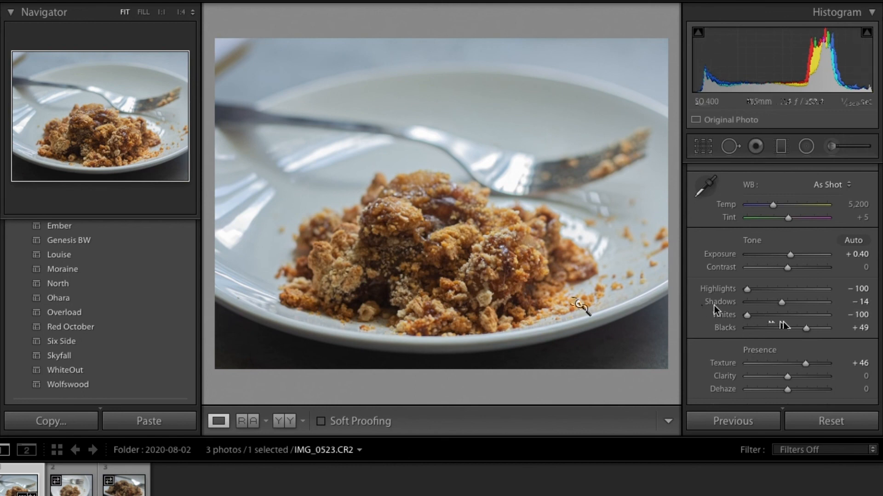
drag(749, 318, 768, 315)
double_click(788, 329)
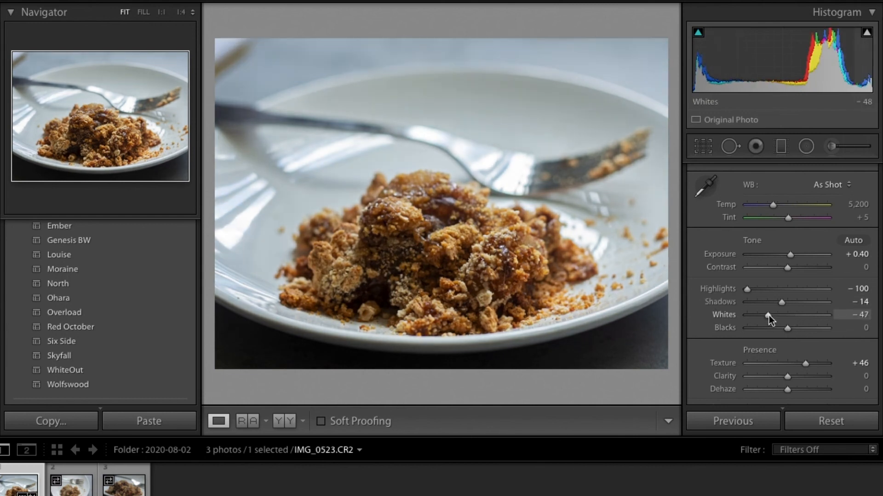